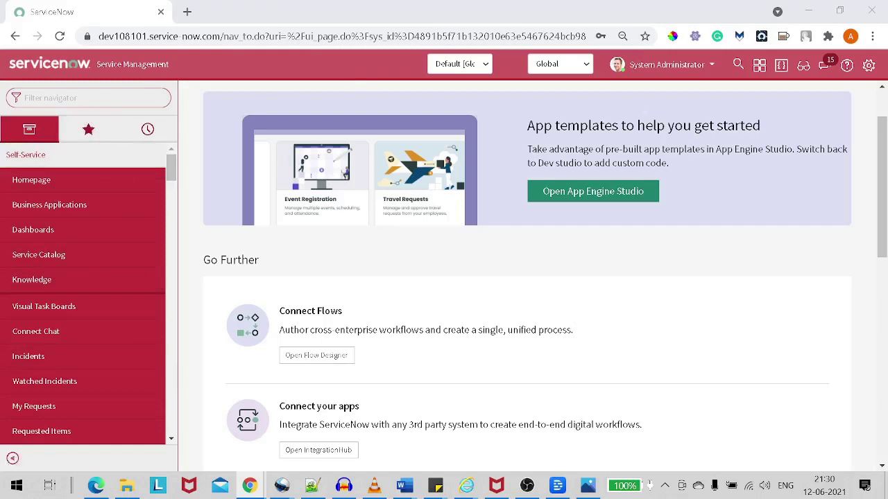
- Filter the navigator by "certi" and open the Employee Certificates list in a new browser tab
click(42, 98)
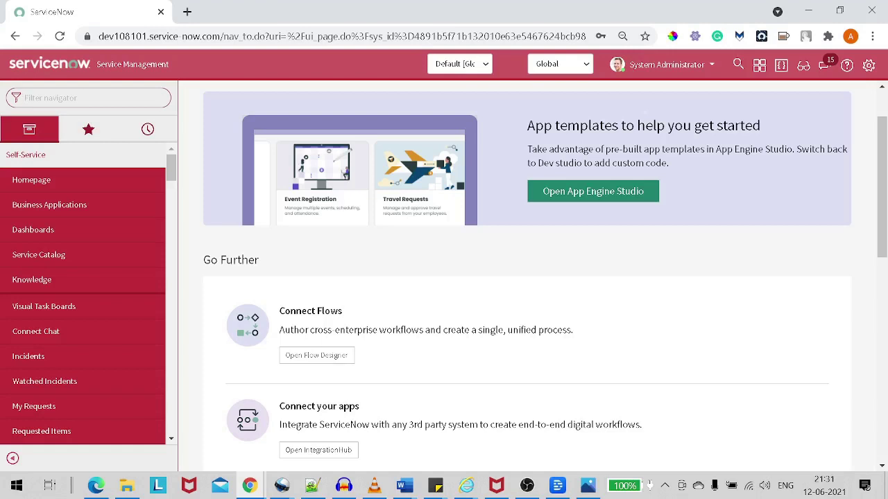
text(certi)
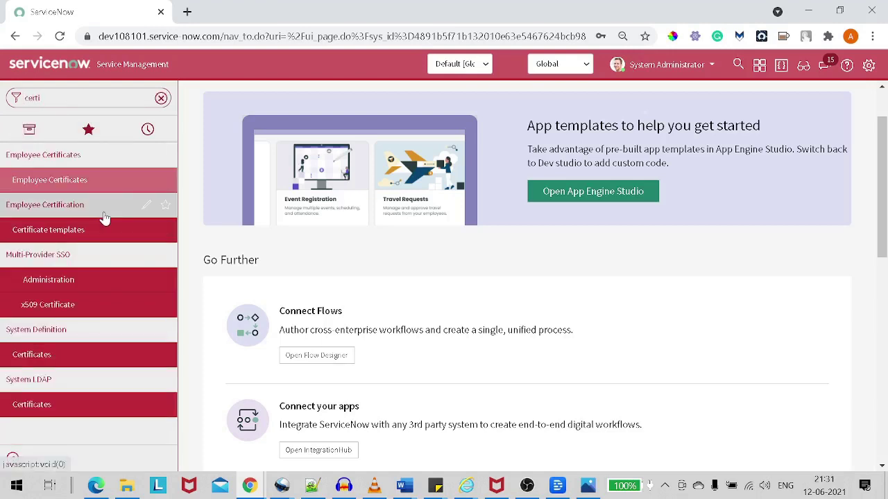
right_click(80, 229)
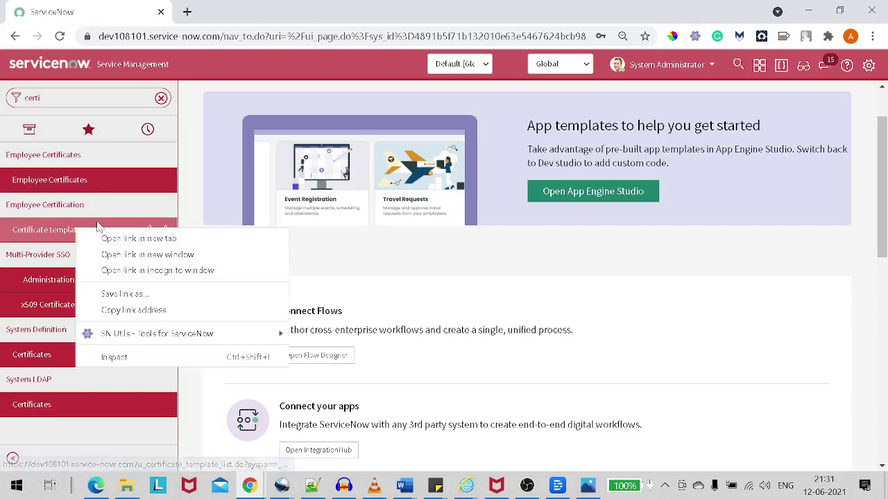
right_click(89, 179)
click(108, 189)
click(238, 16)
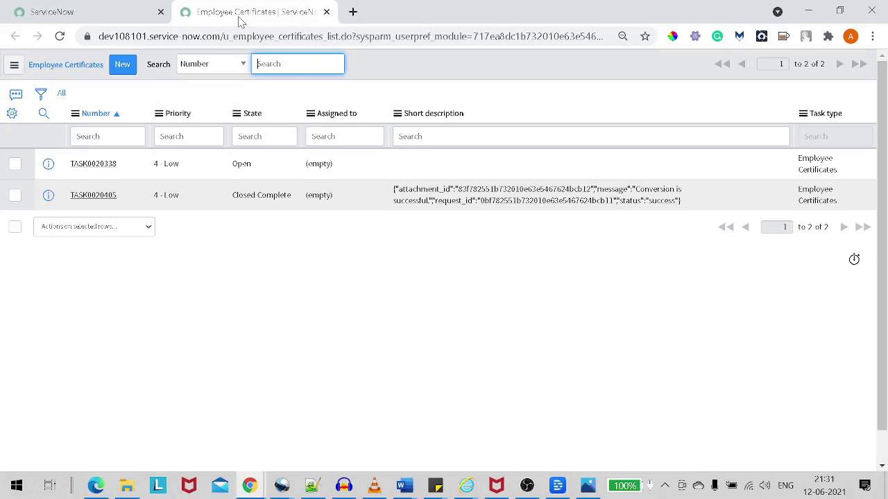
- Open the TASK0020338 certificate record and examine which record actions and view options its form header offers
click(105, 172)
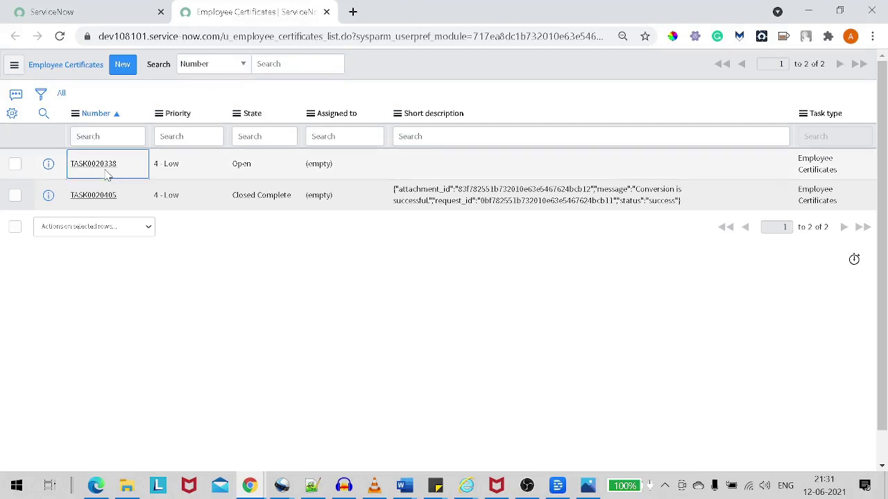
click(106, 169)
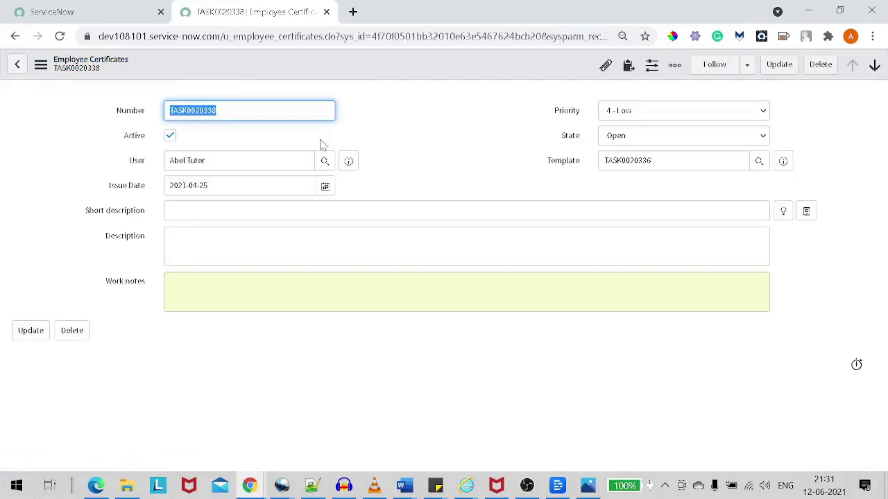
right_click(302, 75)
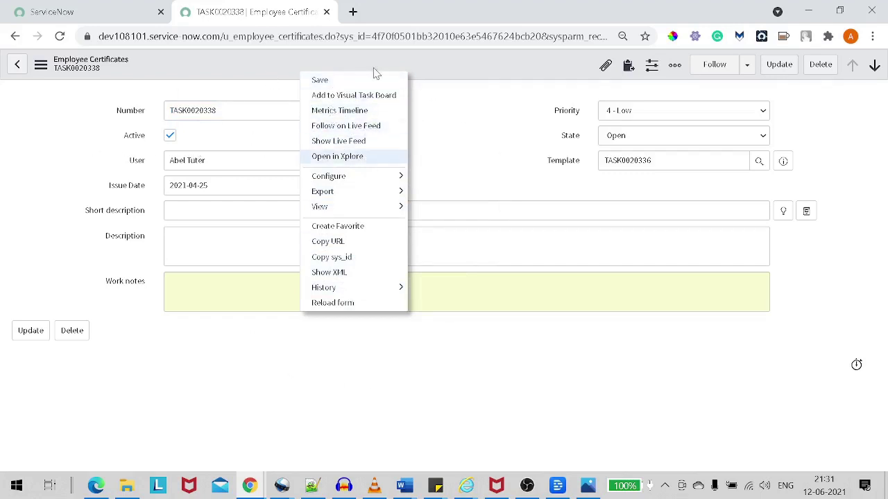
mouse_move(396, 207)
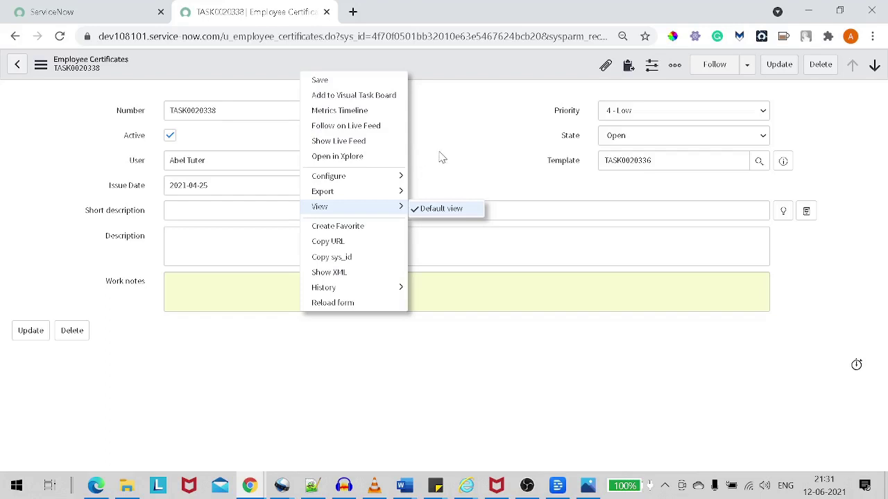
- Return to the main ServiceNow page and open the system properties table list with sys_properties.LIST
click(101, 15)
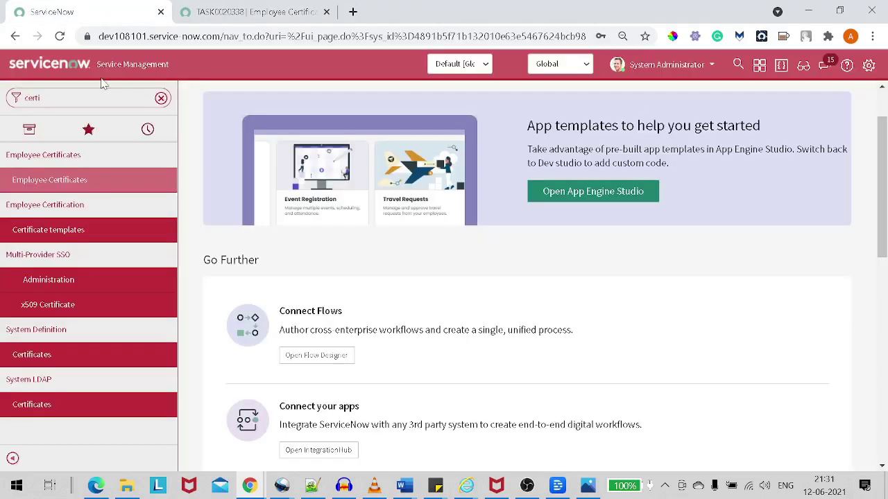
click(161, 98)
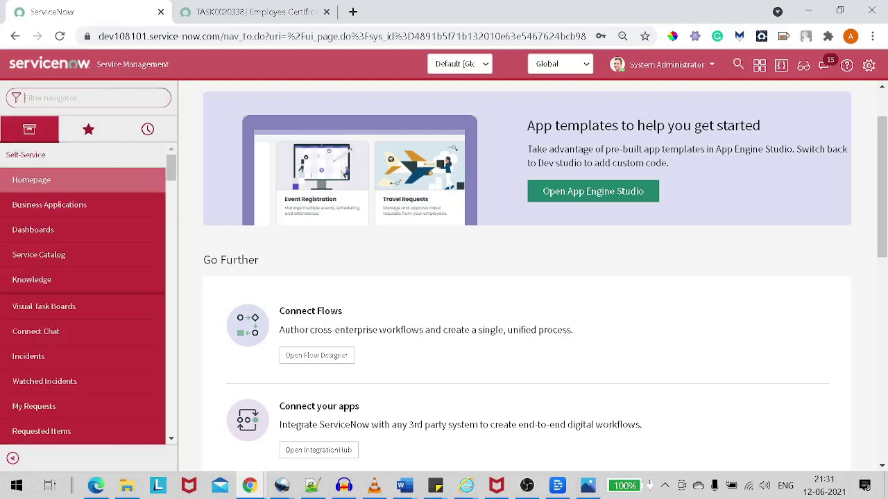
text(sys_)
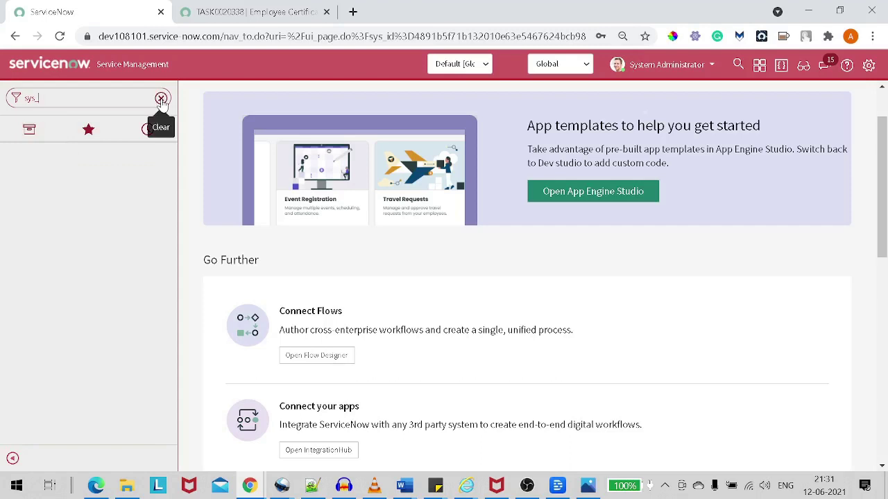
text(propet)
key(BackSpace)
text(rties.LIST)
key(Return)
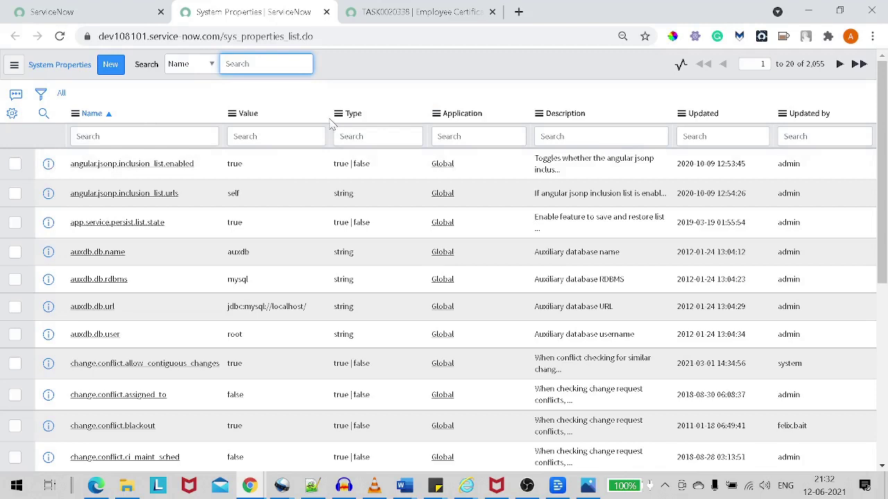
- Filter the system properties by the name glide.ui.task.insert and open that property's record
click(77, 136)
text(glide)
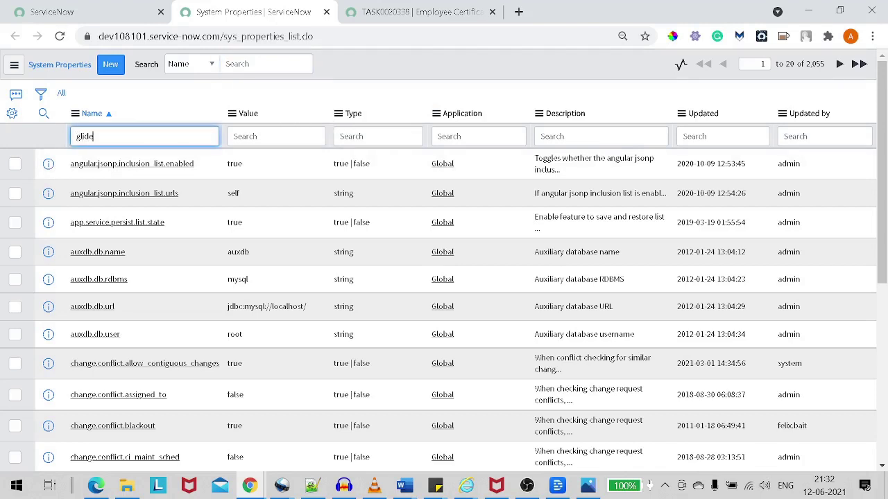
text(.ui.task.insert)
key(Return)
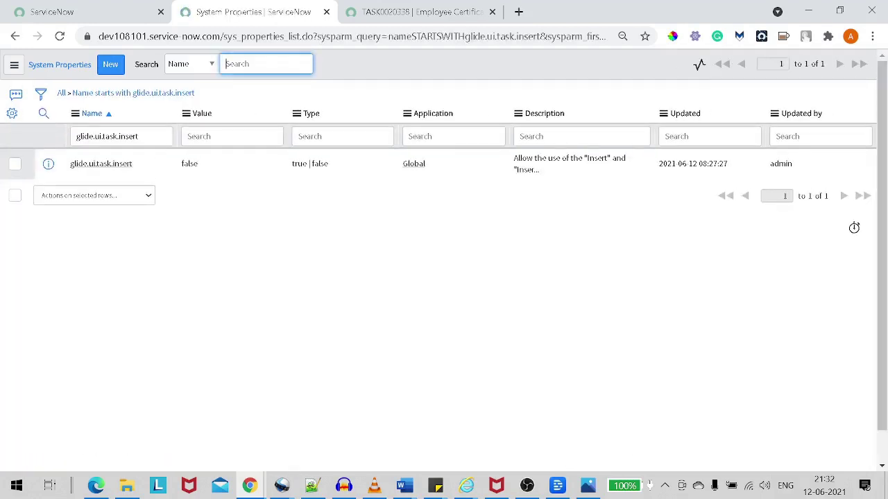
click(115, 165)
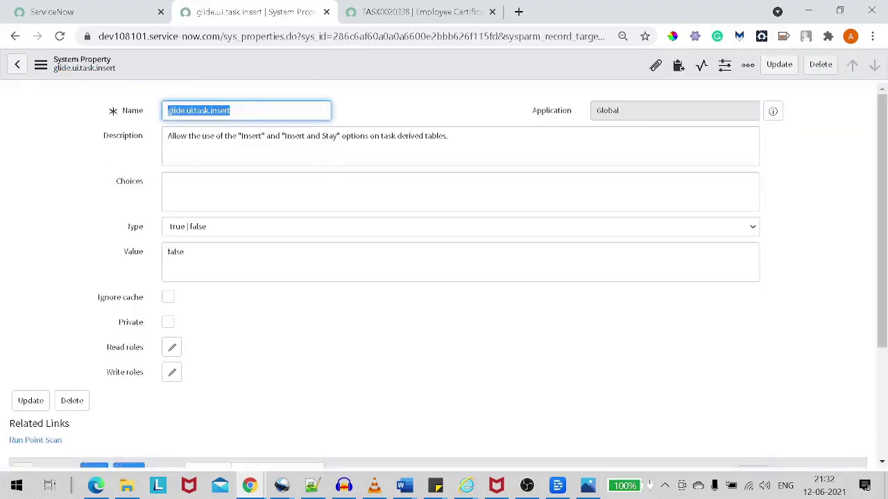
- Review the property's description, set its value to true, and save the record
key(Tab)
drag(169, 136, 201, 136)
click(206, 136)
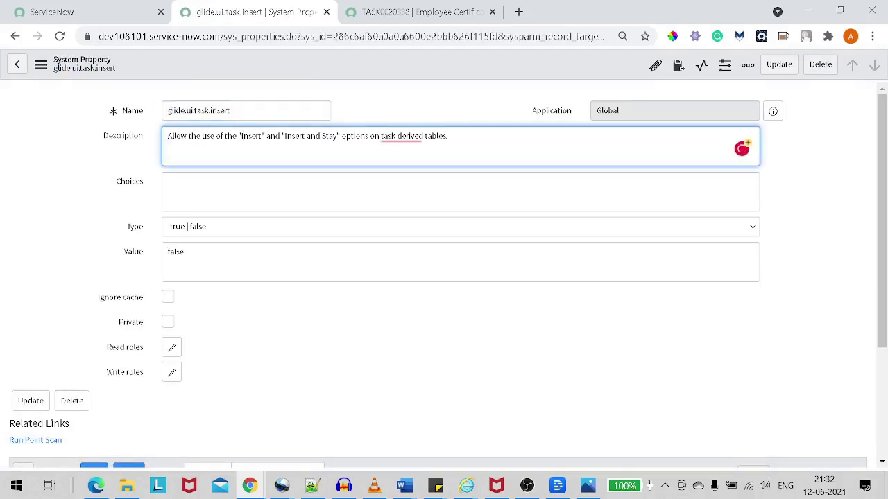
drag(356, 136, 444, 136)
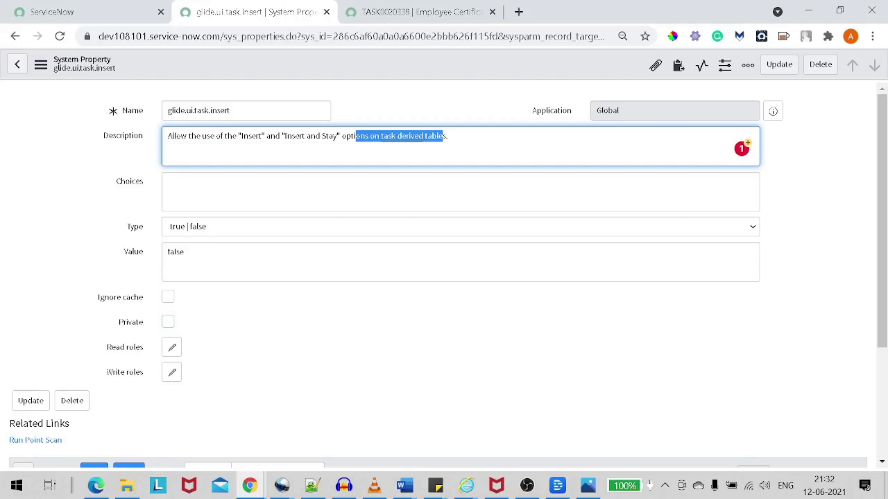
key(Tab)
key(Tab)
key(Tab)
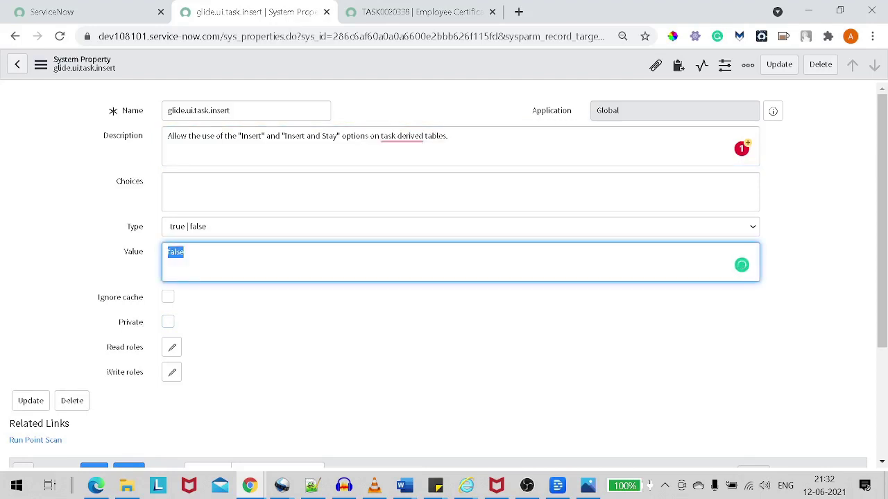
text(true)
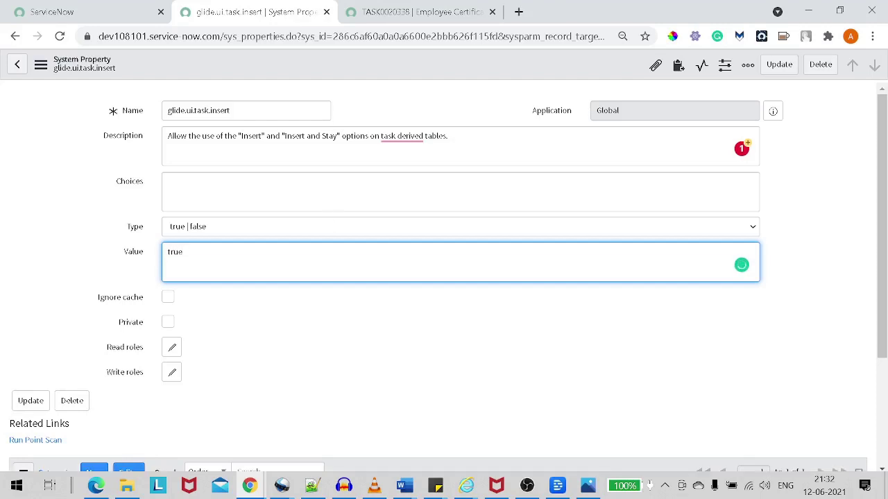
right_click(354, 75)
click(369, 77)
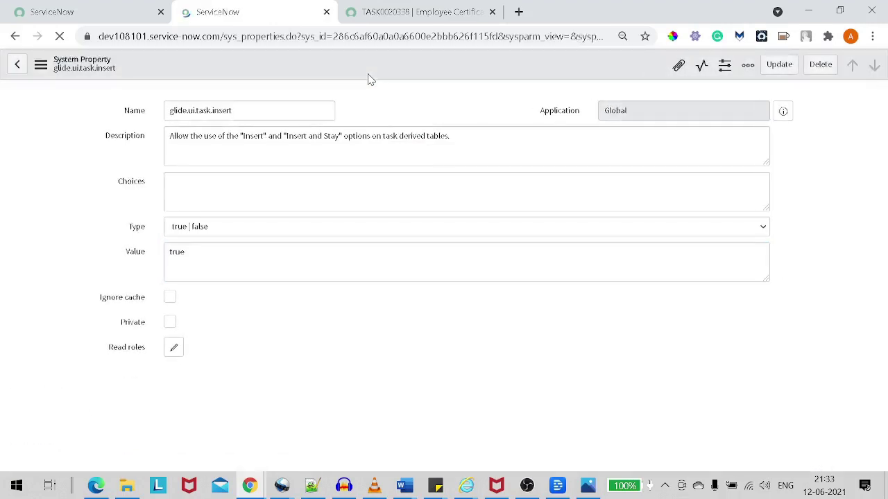
- Reload the TASK0020338 certificate form and check its header actions for Insert and Insert and Stay
click(382, 16)
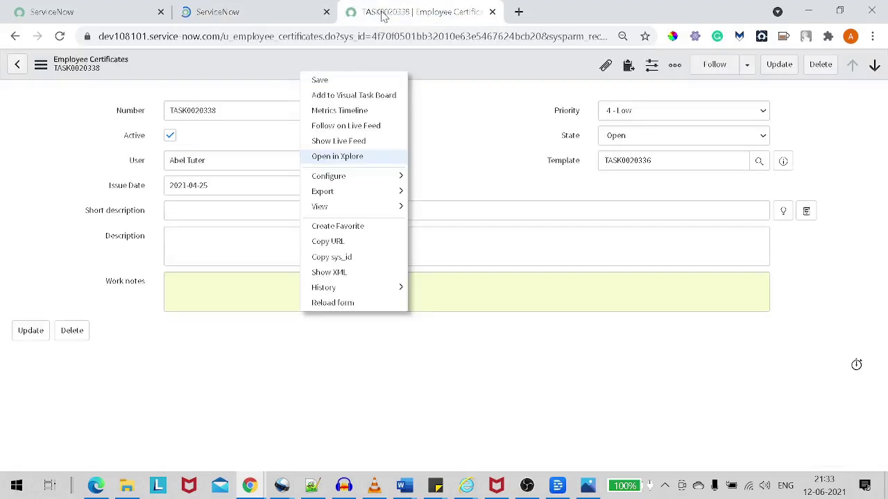
click(222, 72)
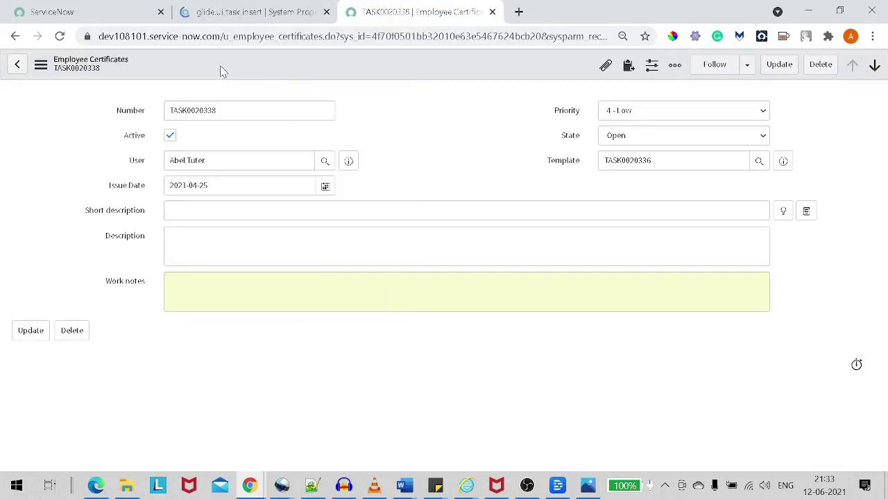
right_click(231, 65)
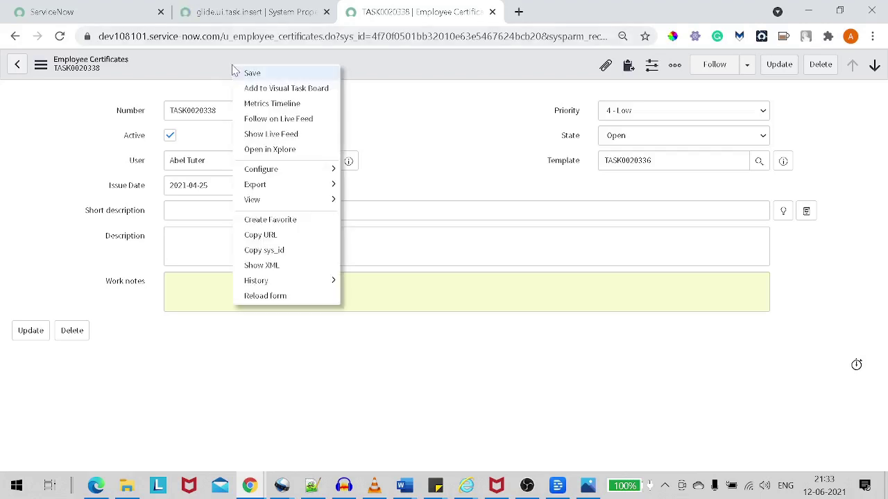
click(292, 295)
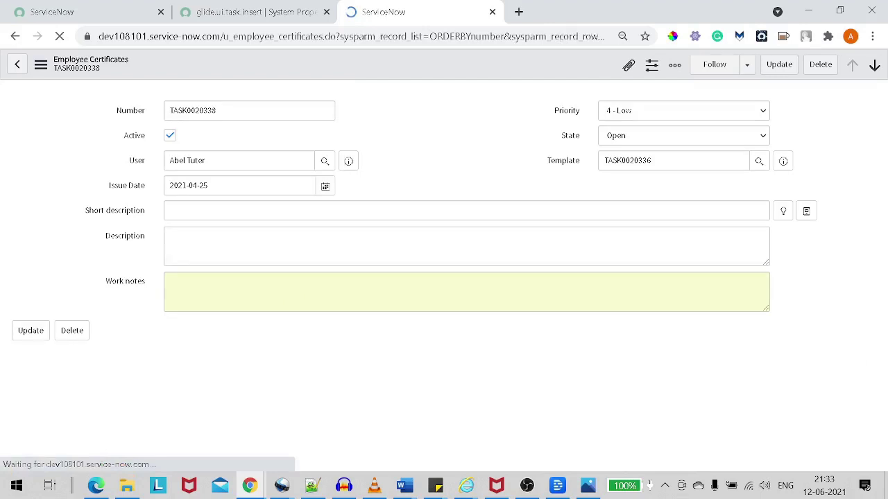
right_click(309, 74)
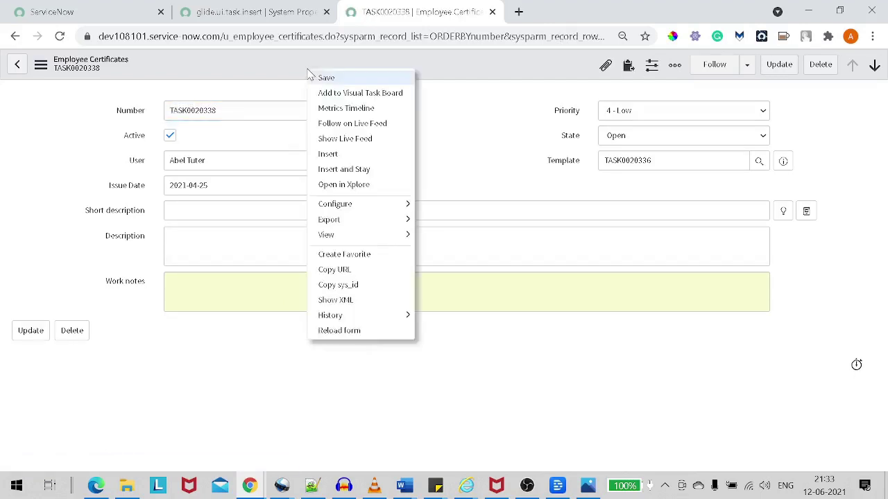
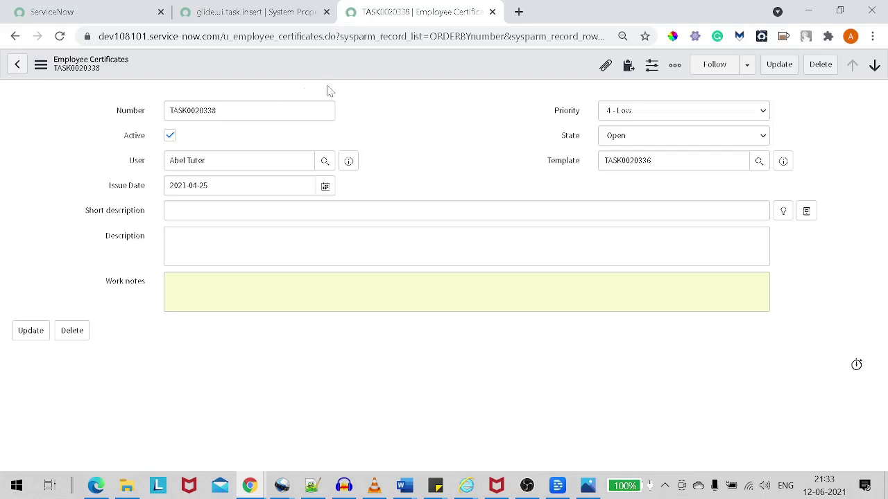
right_click(376, 63)
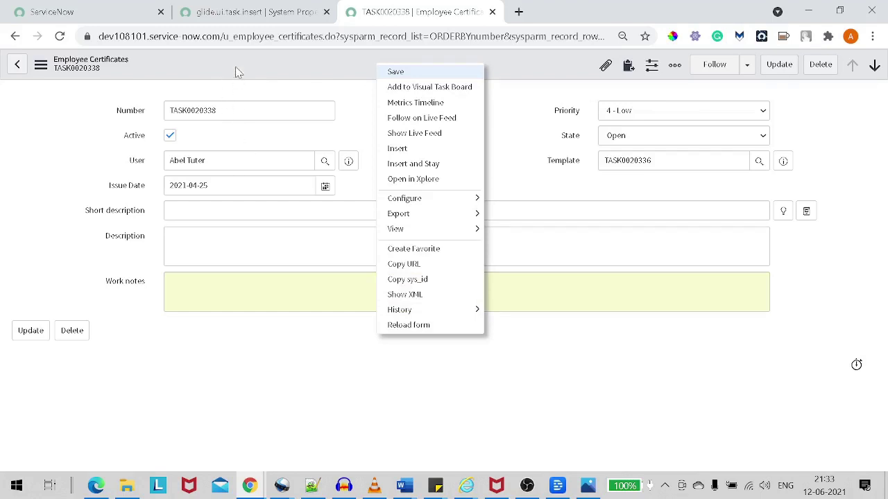
- Change the page address to u_employee_certificates_list.do and load the Employee Certificates list
click(365, 36)
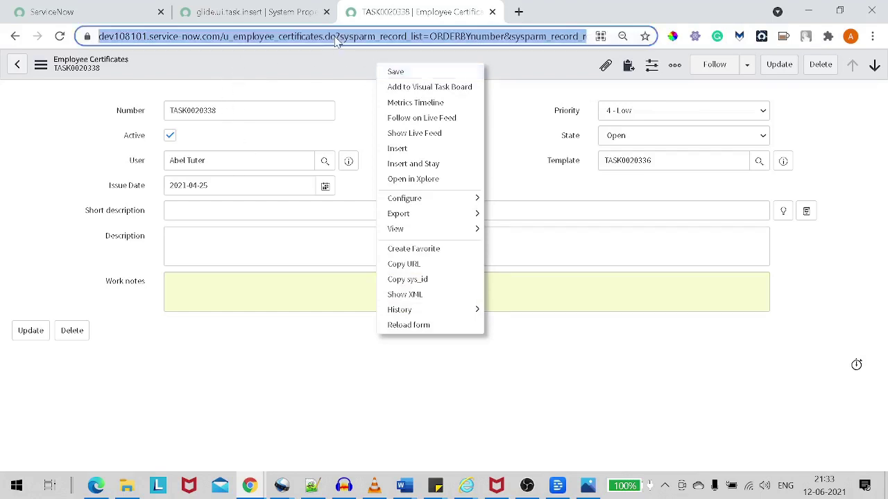
click(367, 36)
drag(368, 36, 885, 191)
key(BackSpace)
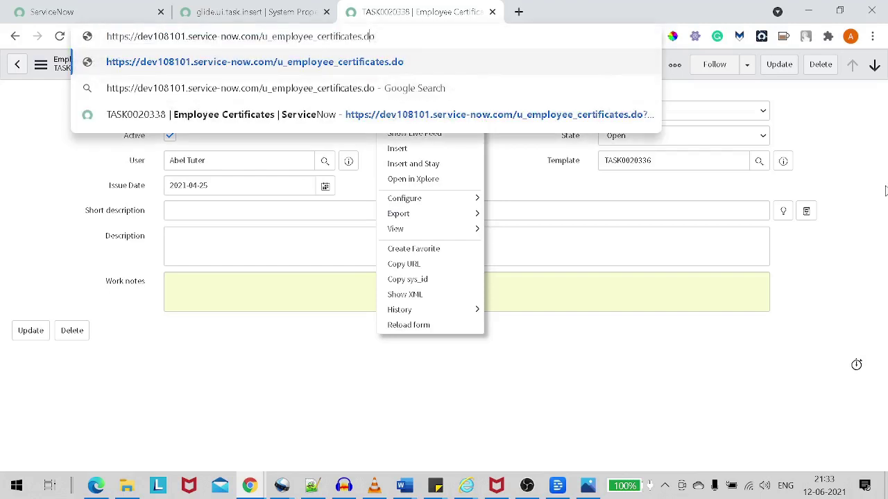
key(Left)
key(Left)
key(Left)
text(_list)
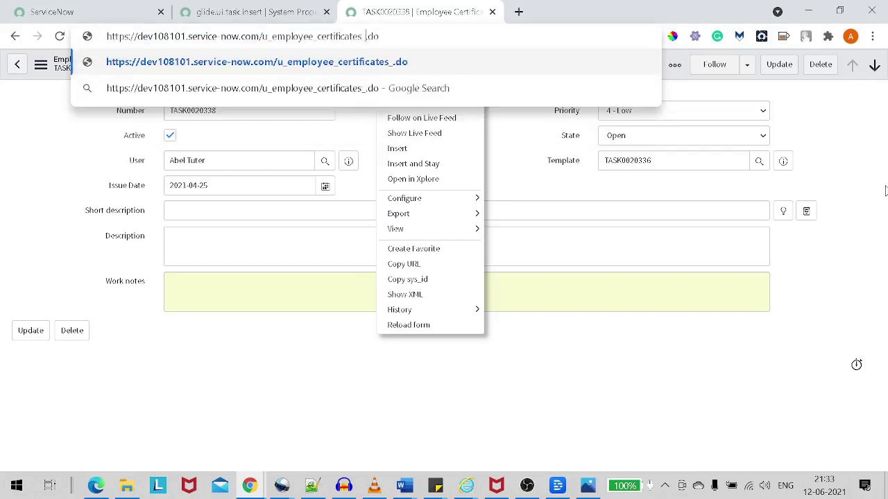
key(Return)
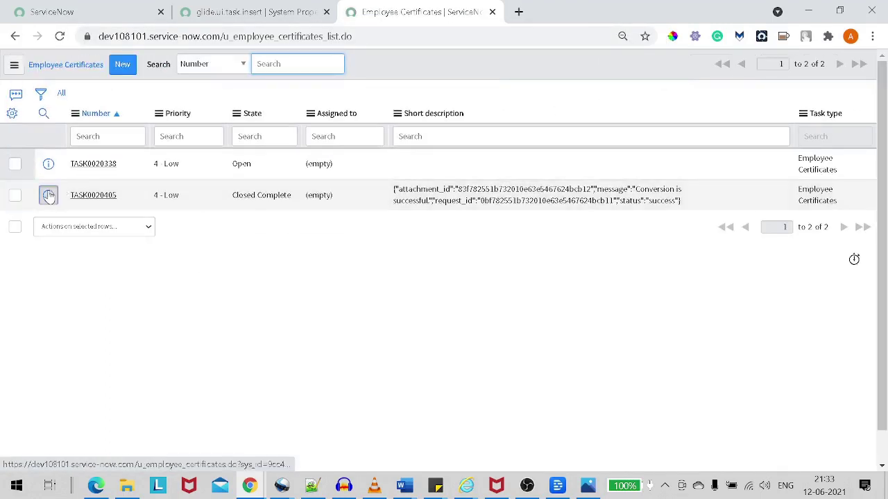
- Open the TASK0020405 certificate record in a new browser tab and bring it into view
right_click(48, 195)
click(111, 201)
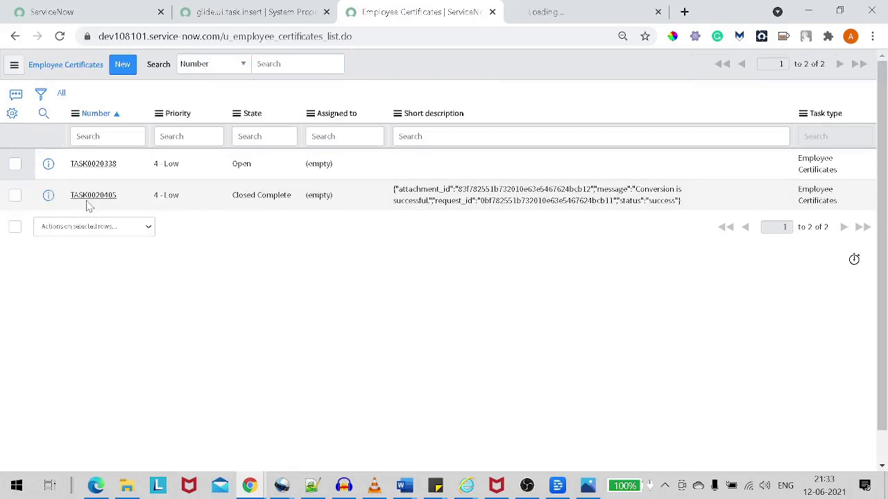
click(527, 19)
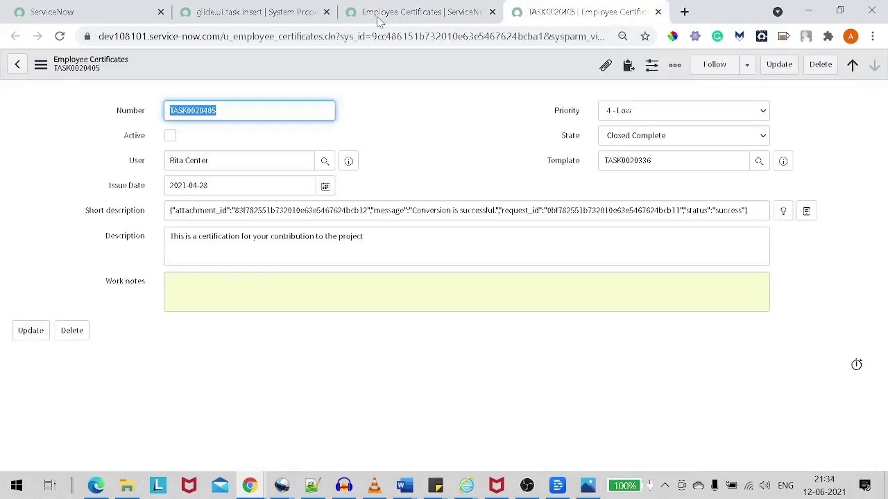
click(437, 24)
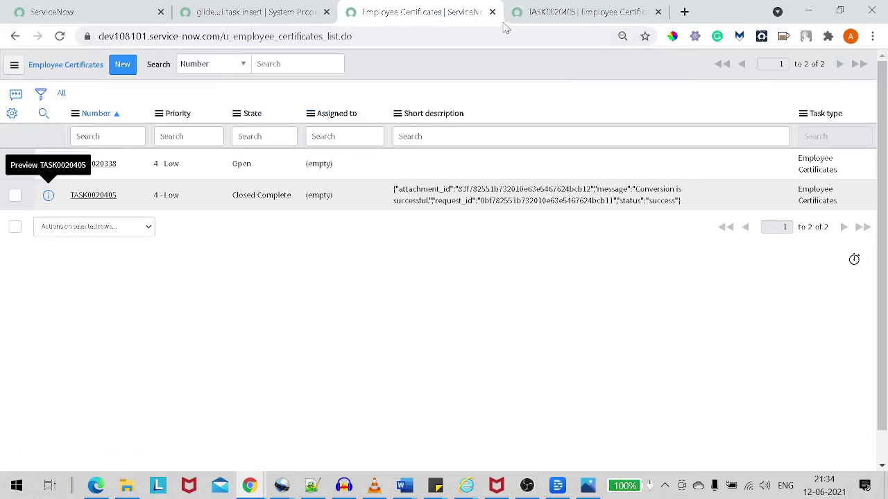
click(574, 20)
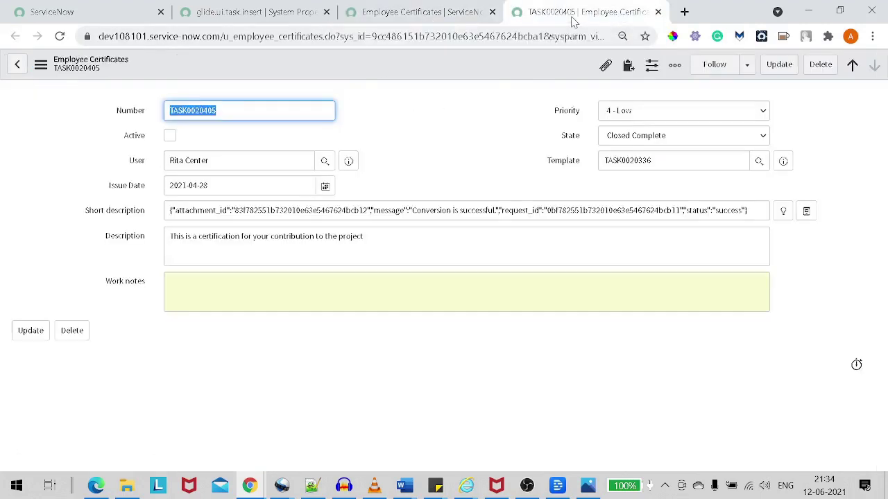
- Replace the certificate's description with "This is insert record" and create a new record from it with Insert
key(End)
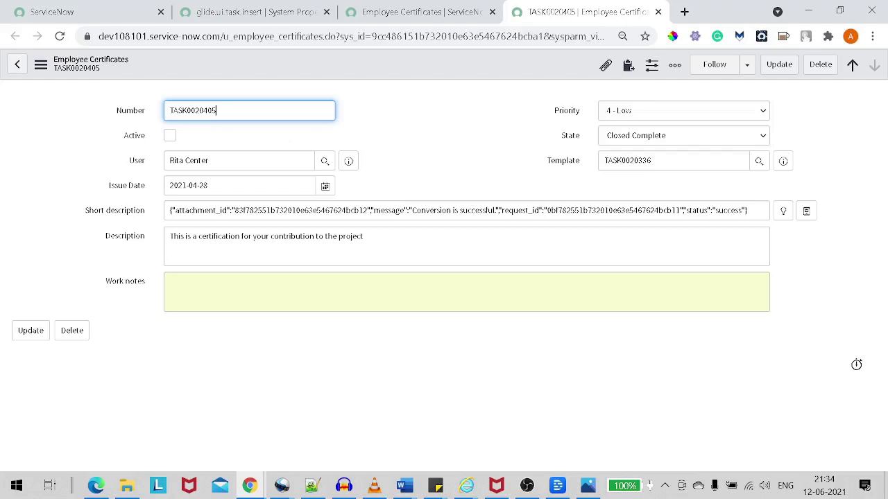
drag(389, 238, 12, 259)
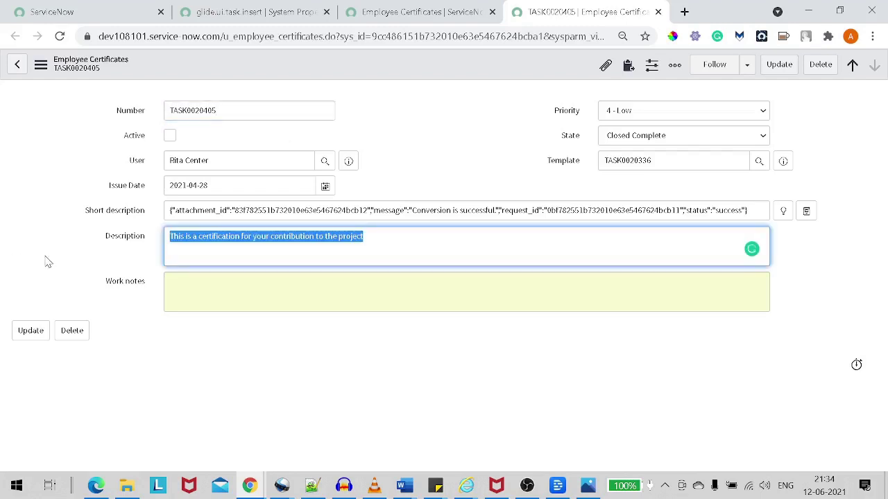
text(This is)
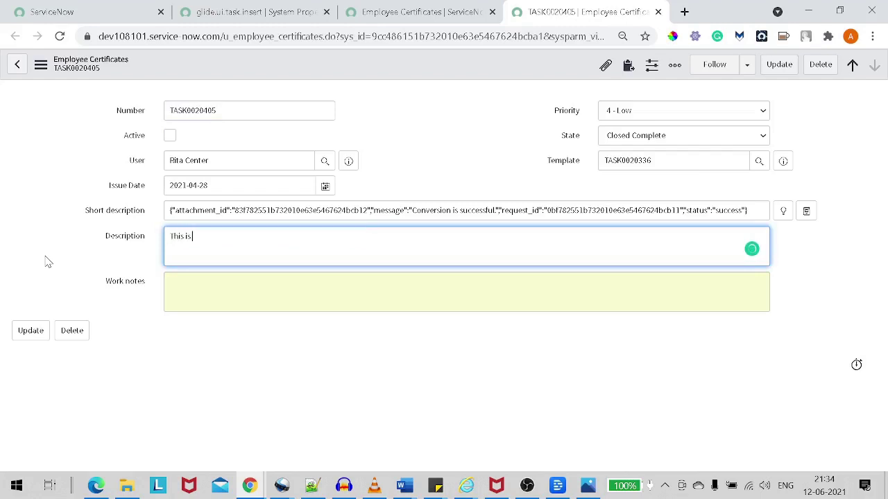
text( insert record)
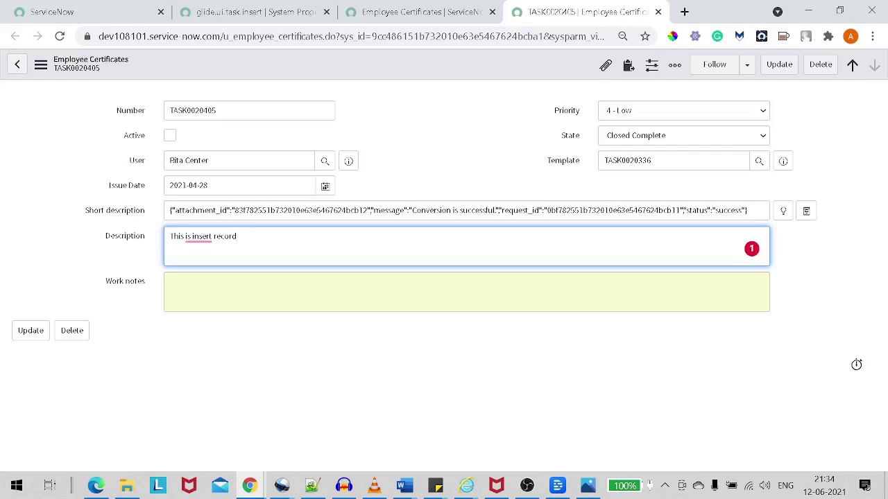
right_click(414, 69)
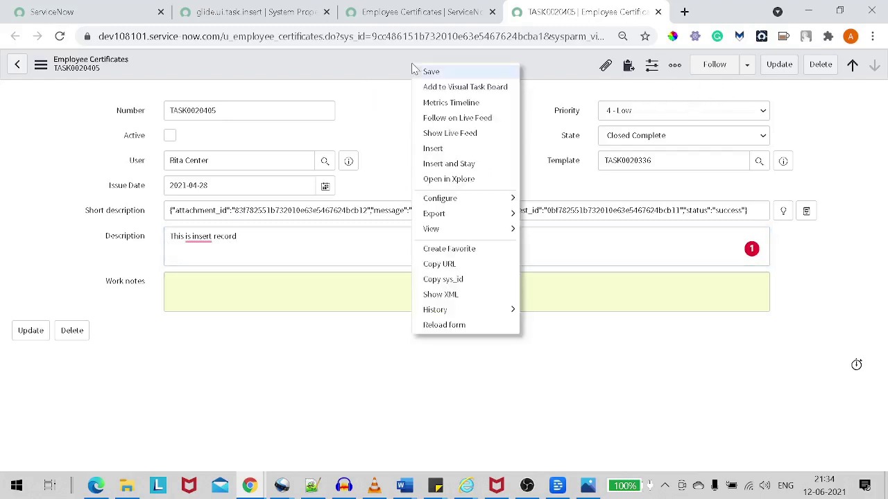
click(432, 148)
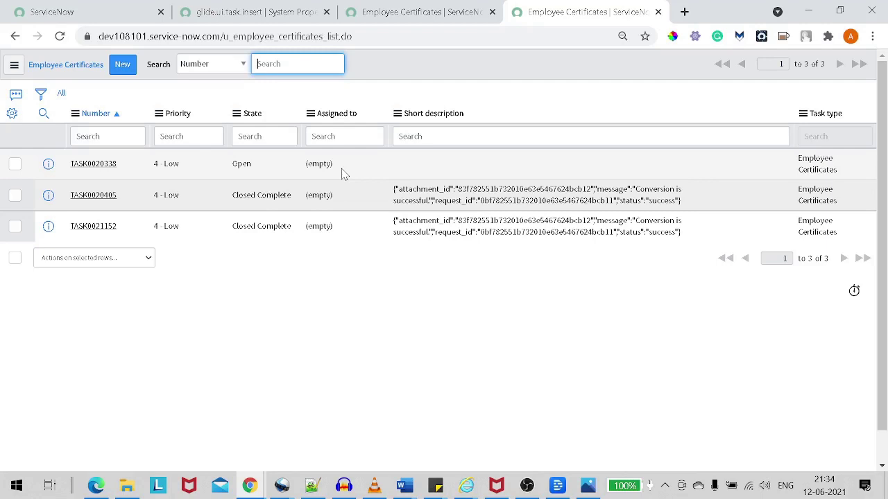
- Add the Description column to the Employee Certificates list, placing it directly after State, and apply the layout
click(11, 113)
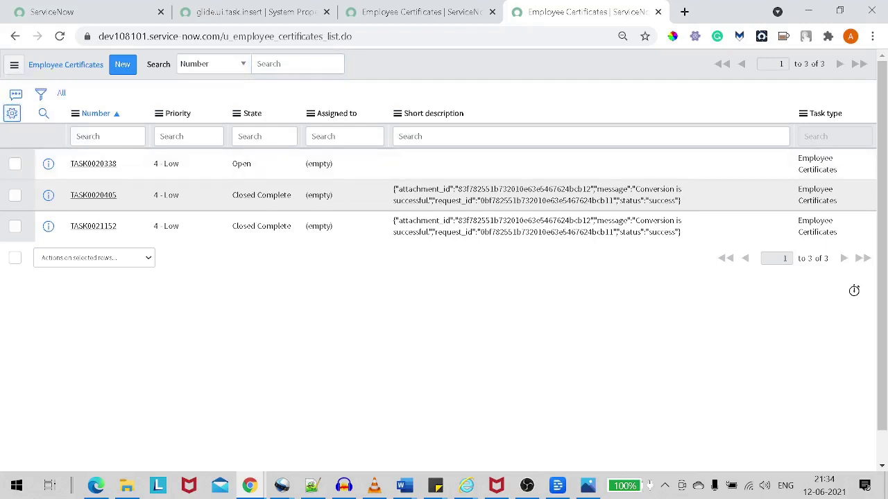
scroll(321, 206, down, 4)
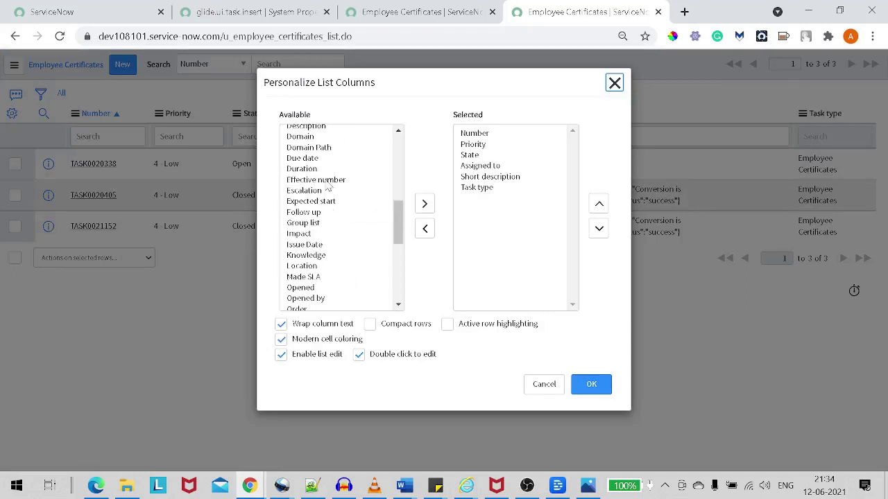
scroll(325, 182, up, 2)
scroll(325, 182, up, 1)
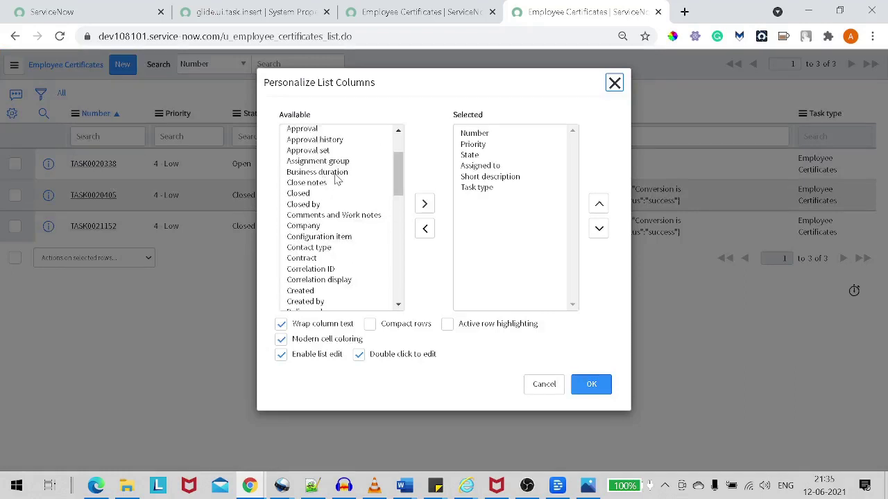
scroll(334, 261, down, 2)
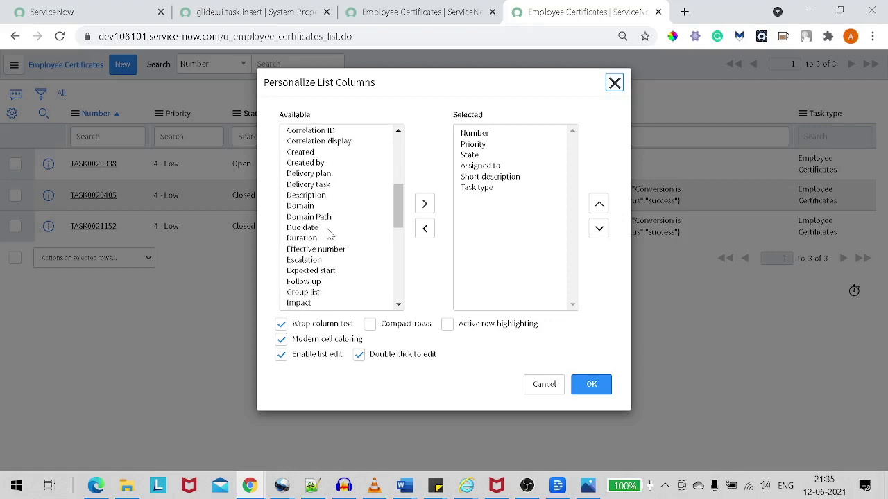
double_click(324, 196)
click(598, 204)
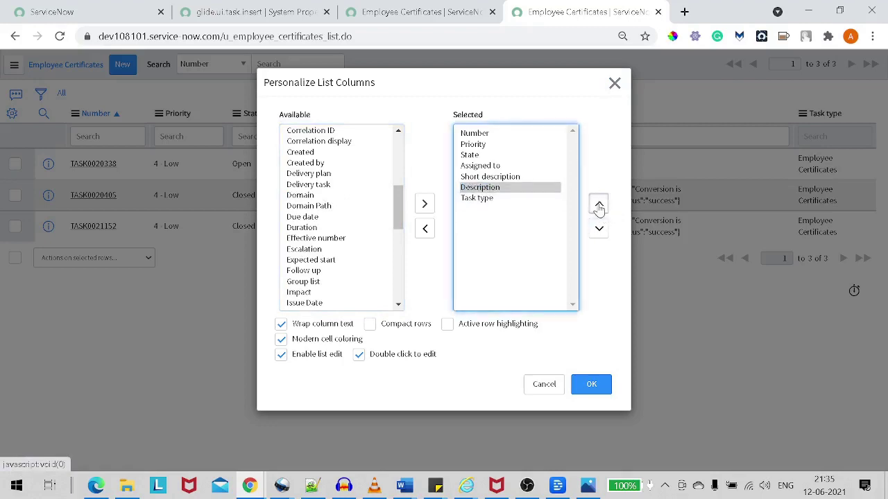
double_click(598, 204)
click(592, 384)
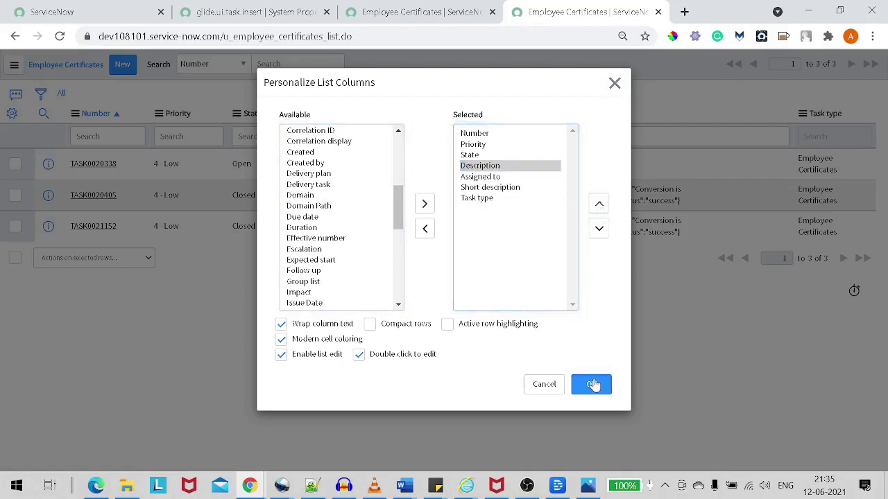
click(591, 384)
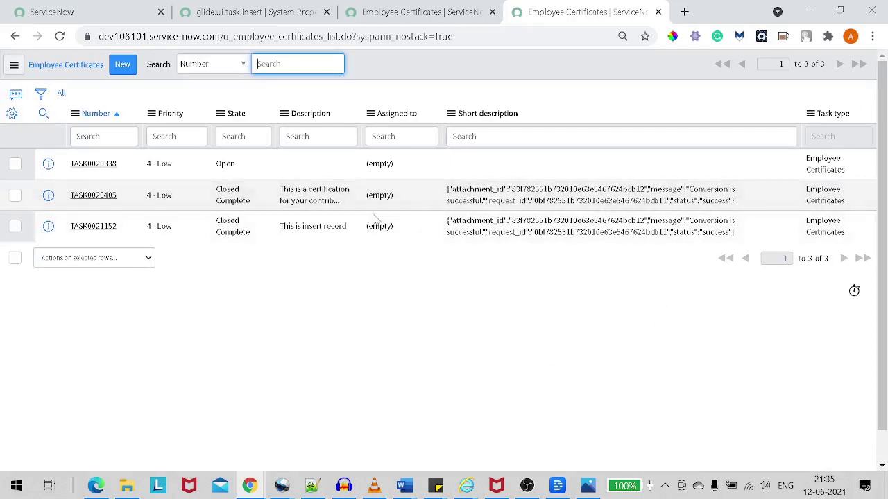
- Check the description of the inserted record TASK0021152 in the list and bring that record up in a new browser tab
drag(351, 230, 271, 232)
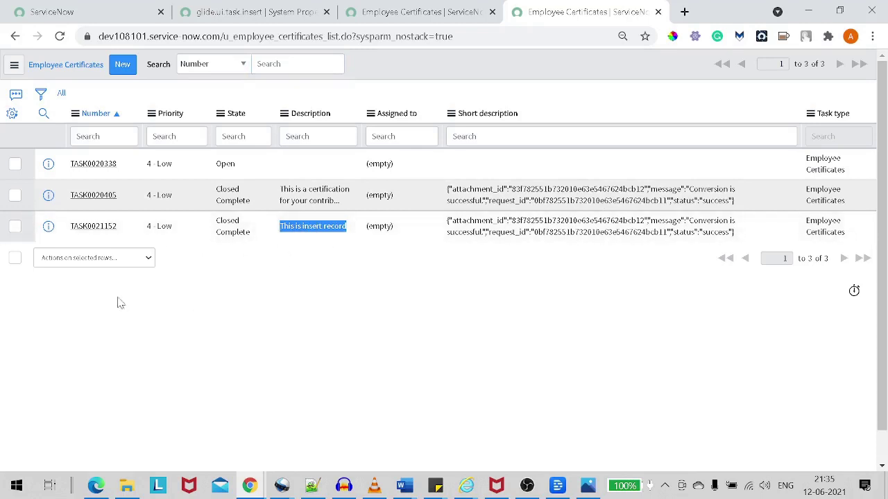
right_click(48, 226)
click(82, 235)
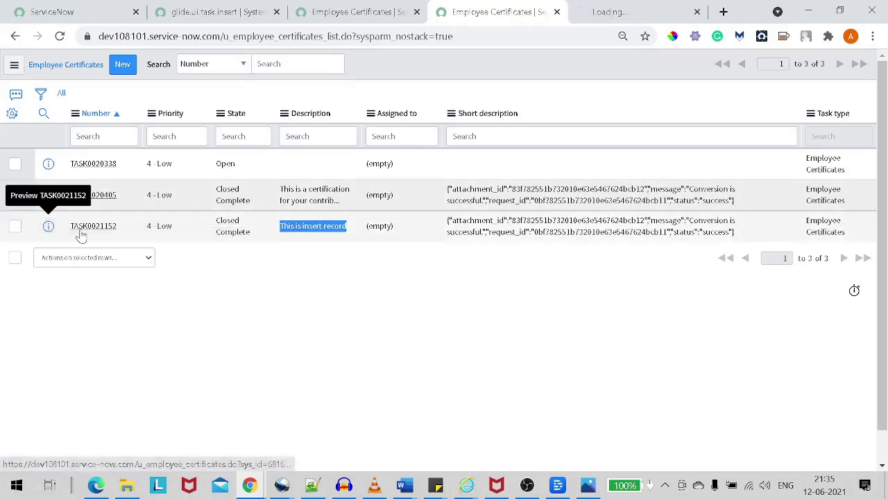
click(602, 21)
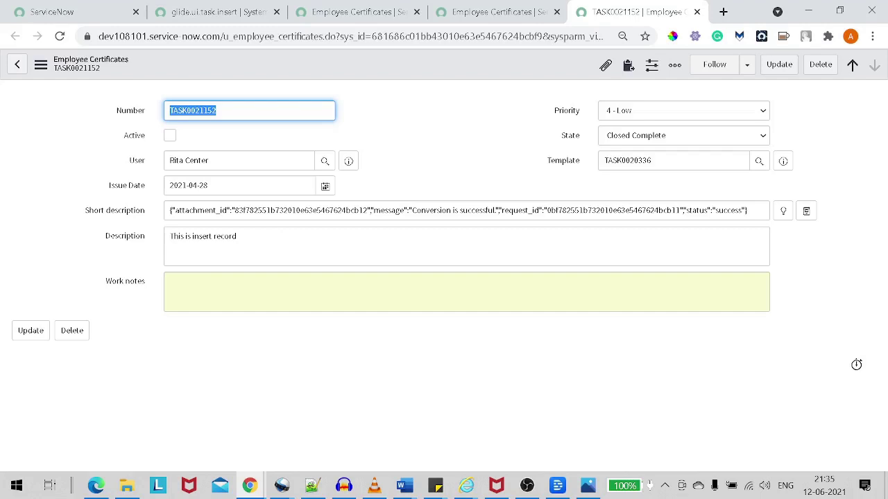
- Change the description to "This is insert and stay record" and create a new record from it with Insert and Stay
click(751, 249)
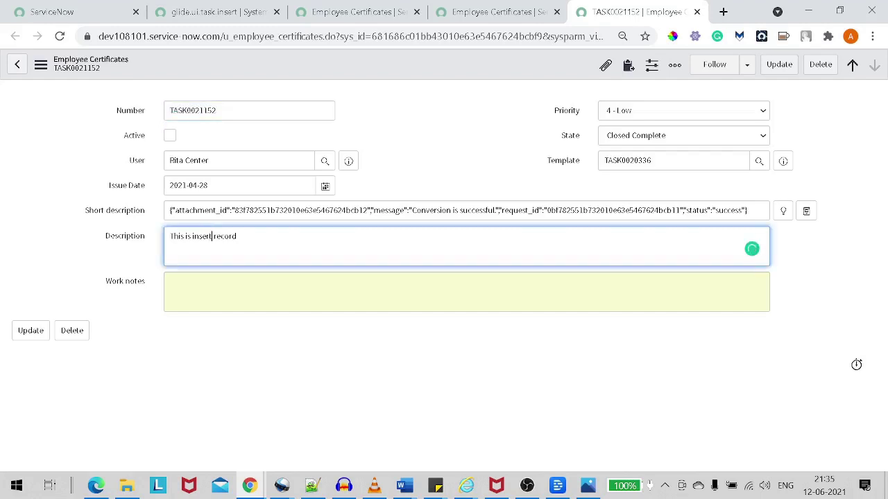
text(and stay)
right_click(375, 65)
click(418, 165)
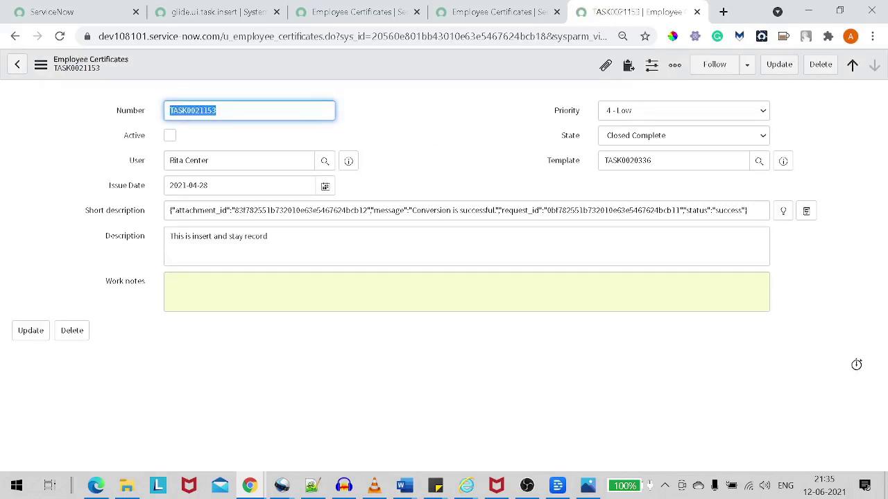
- Refresh the original Employee Certificates list, check the newly inserted record's description, and return to the TASK0021153 form
click(354, 15)
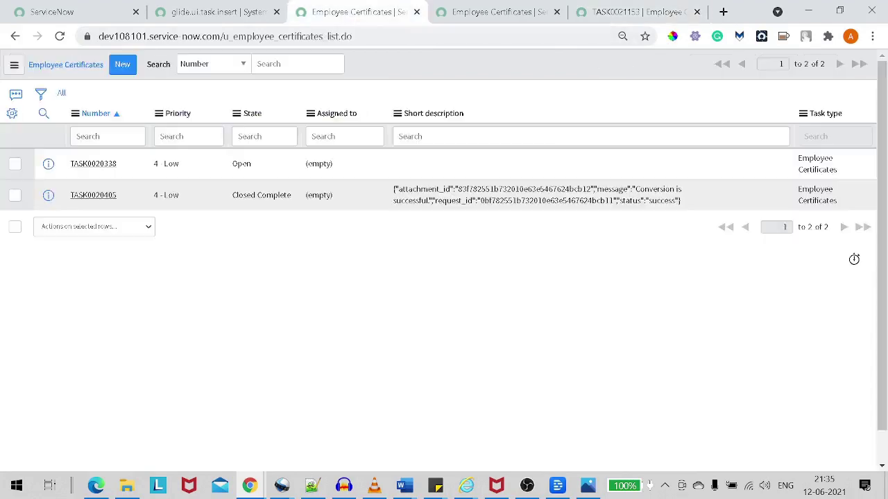
click(62, 95)
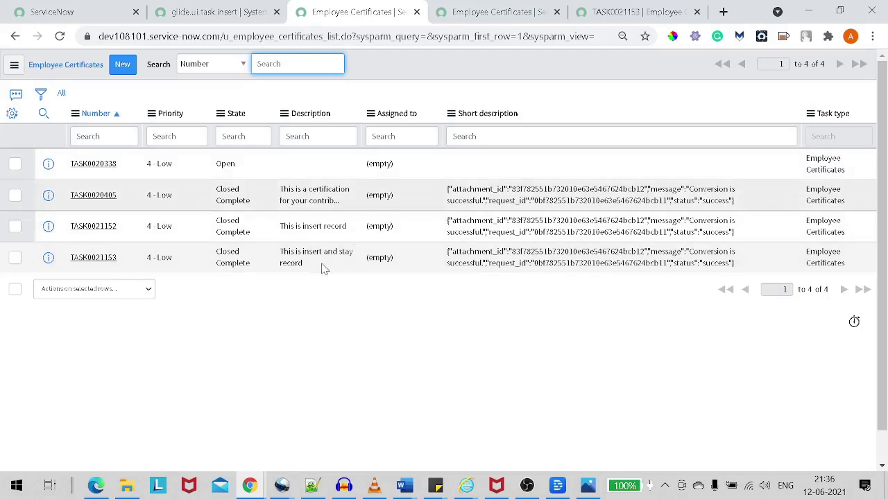
double_click(305, 265)
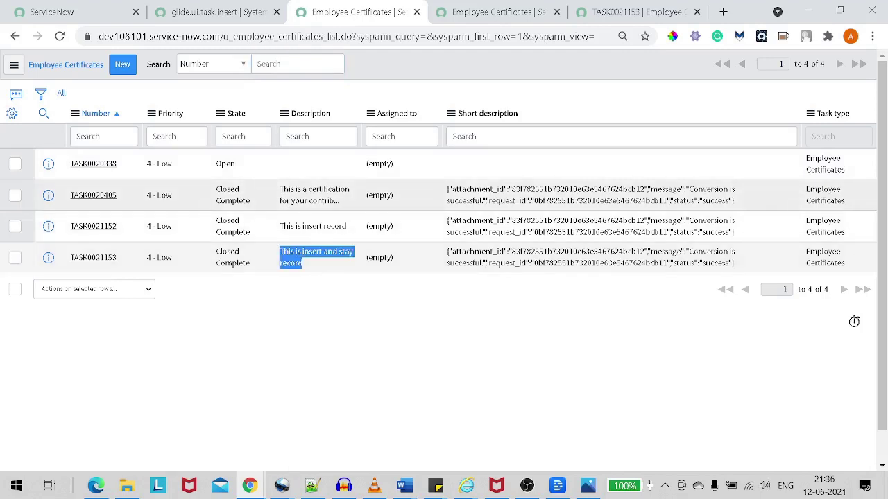
click(593, 18)
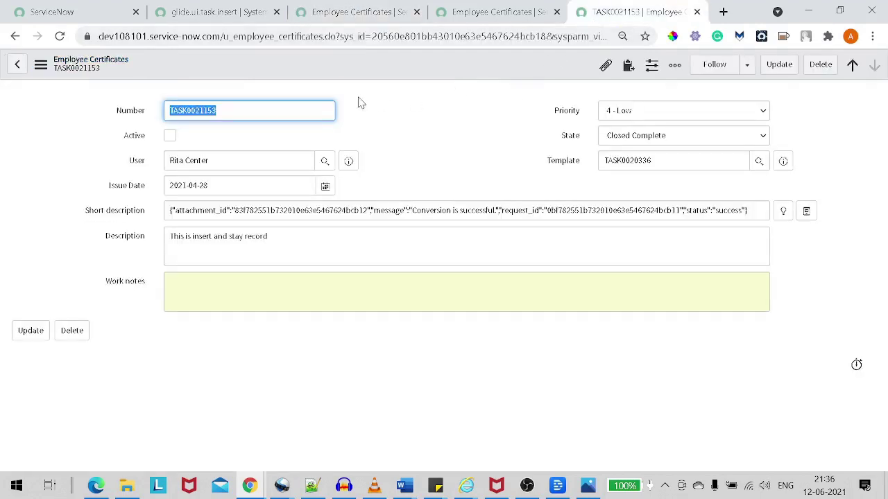